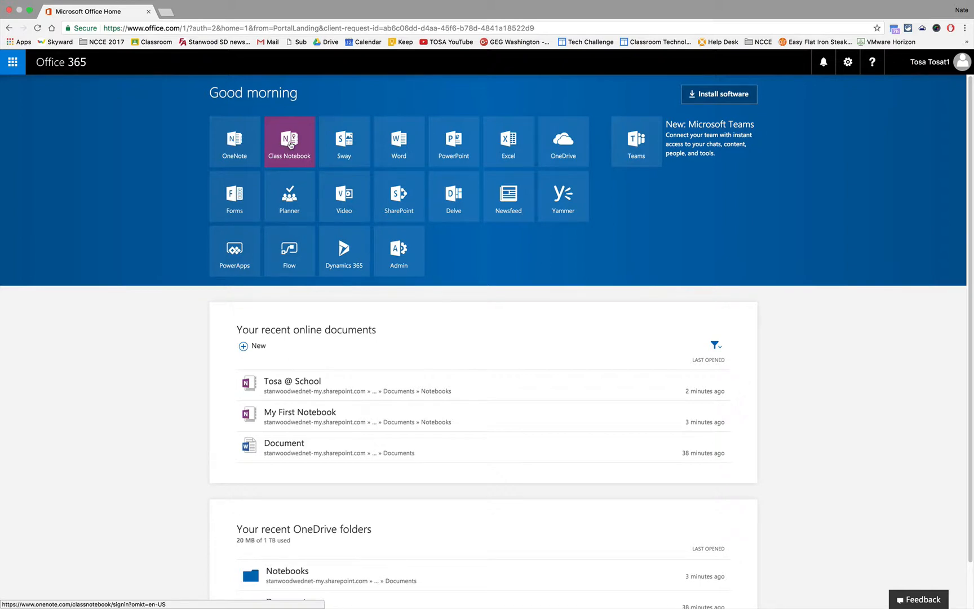
Step: Launch the Class Notebook tool from the Office 365 home page
left_click(290, 145)
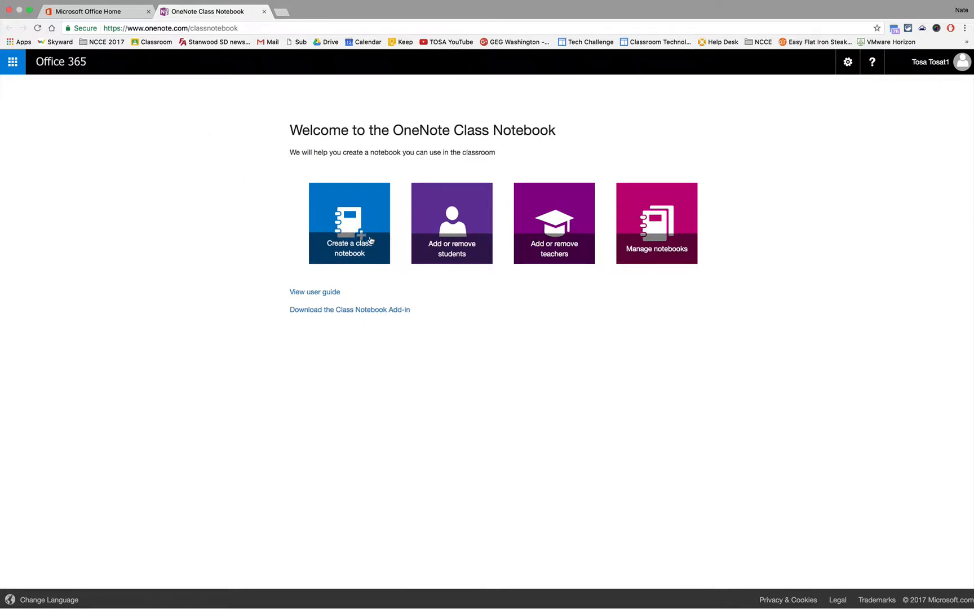
Step: Begin a new class notebook named 'English 1st Period'
left_click(347, 228)
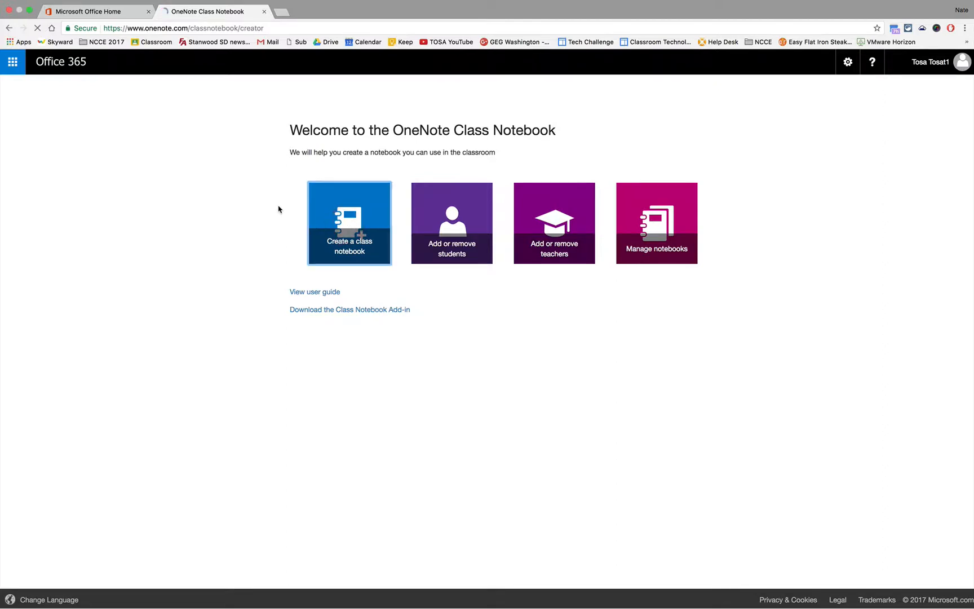
left_click(301, 189)
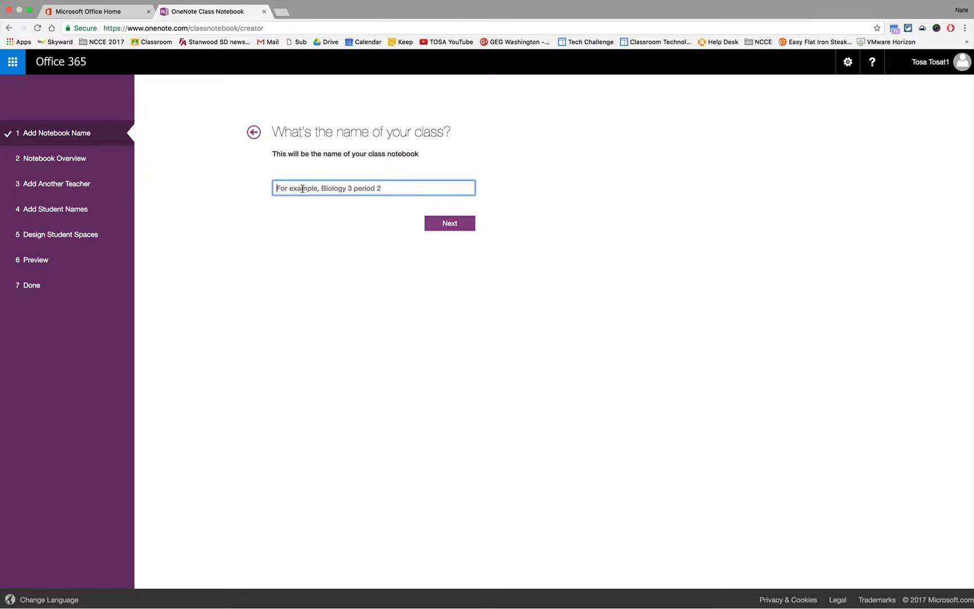
type("English")
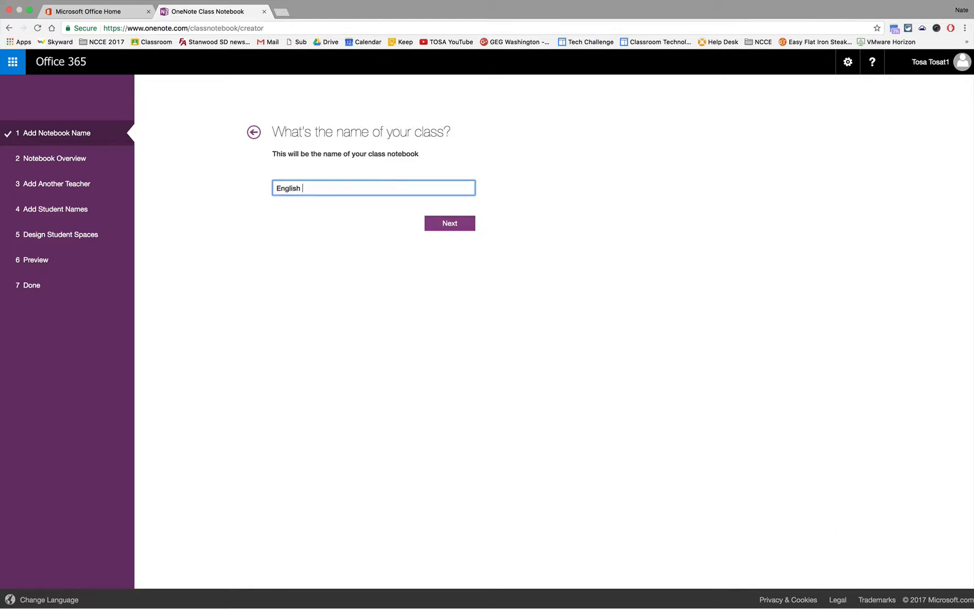
type(" 1st Period")
left_click(448, 223)
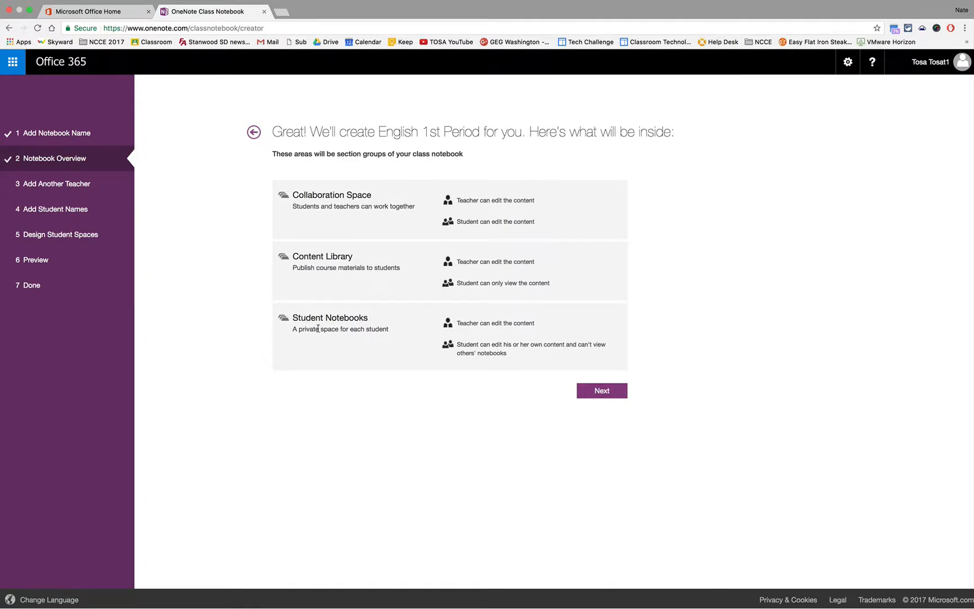
Step: Pass the overview, adding no other teachers and no student names
left_click(601, 391)
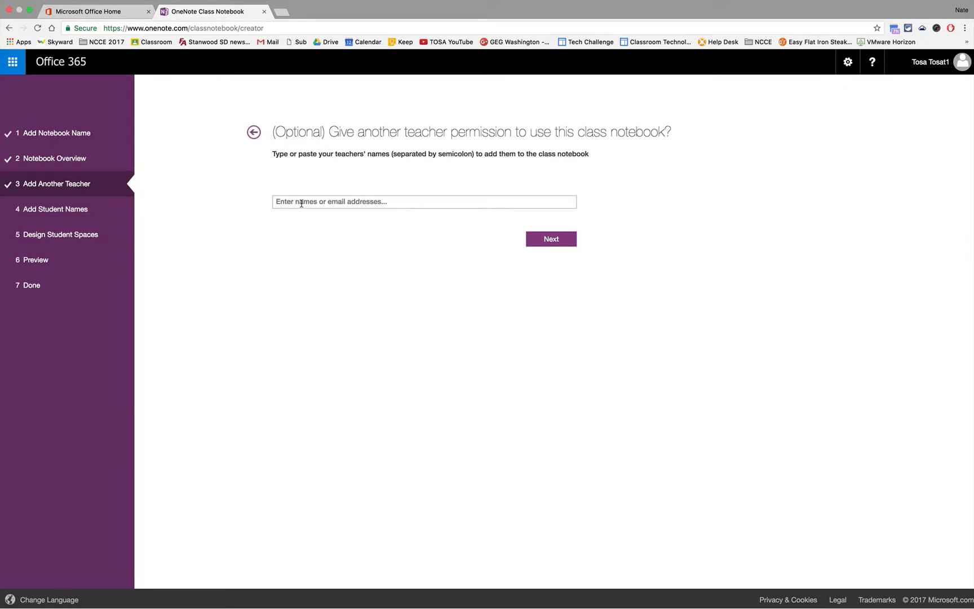
left_click(528, 239)
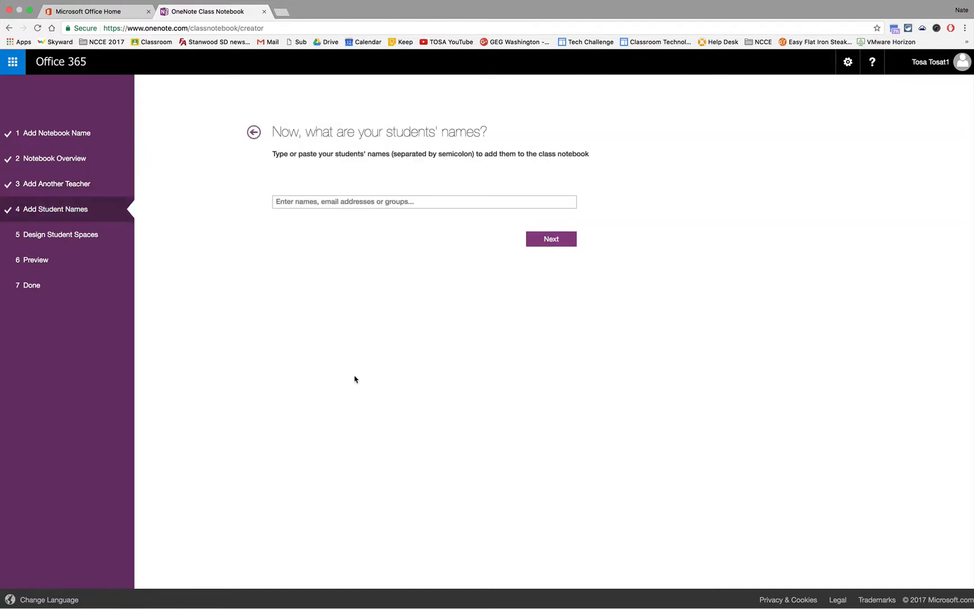
left_click(288, 203)
left_click(412, 201)
left_click(551, 239)
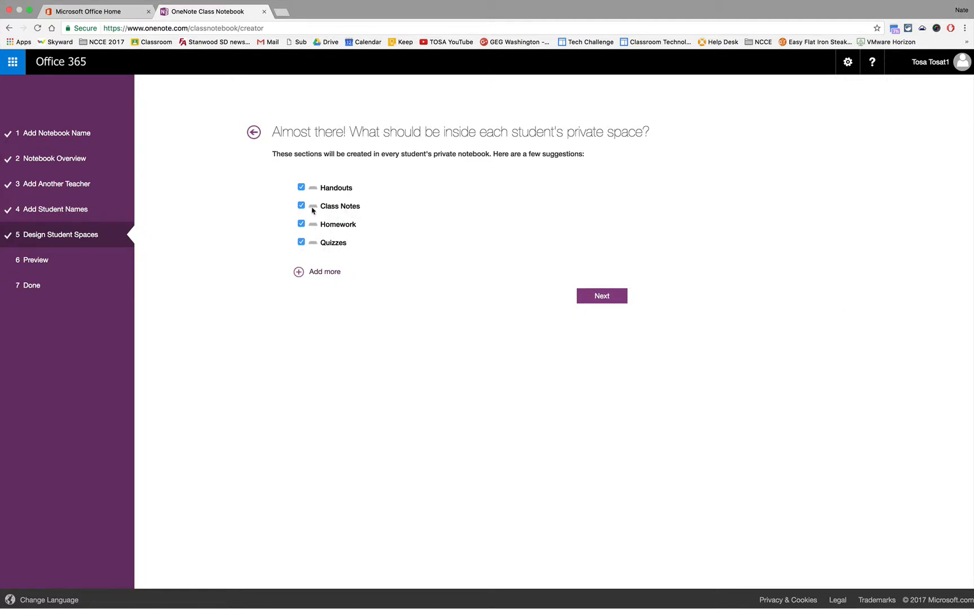
Step: Keep Handouts, Class Notes, Homework and Quizzes, and add a fifth section 'When I'm Done'
left_click(301, 188)
left_click(301, 206)
left_click(301, 187)
left_click(301, 205)
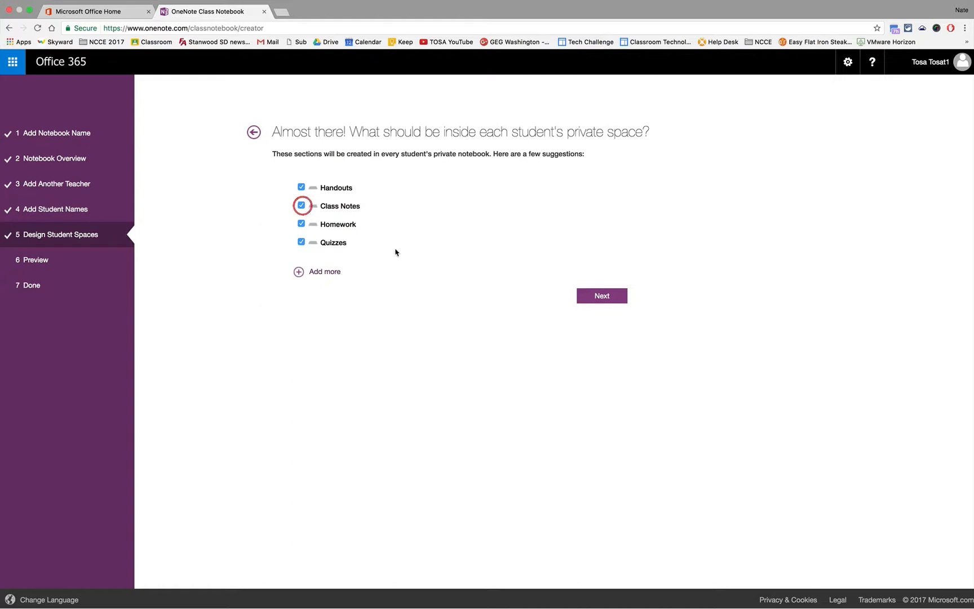
left_click(326, 273)
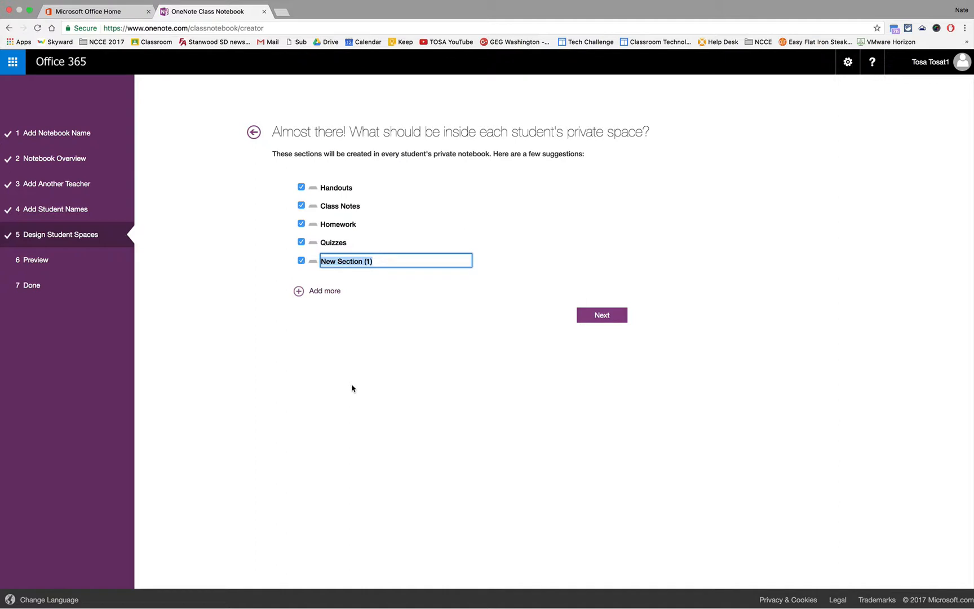
type("When I'm Done")
left_click(428, 346)
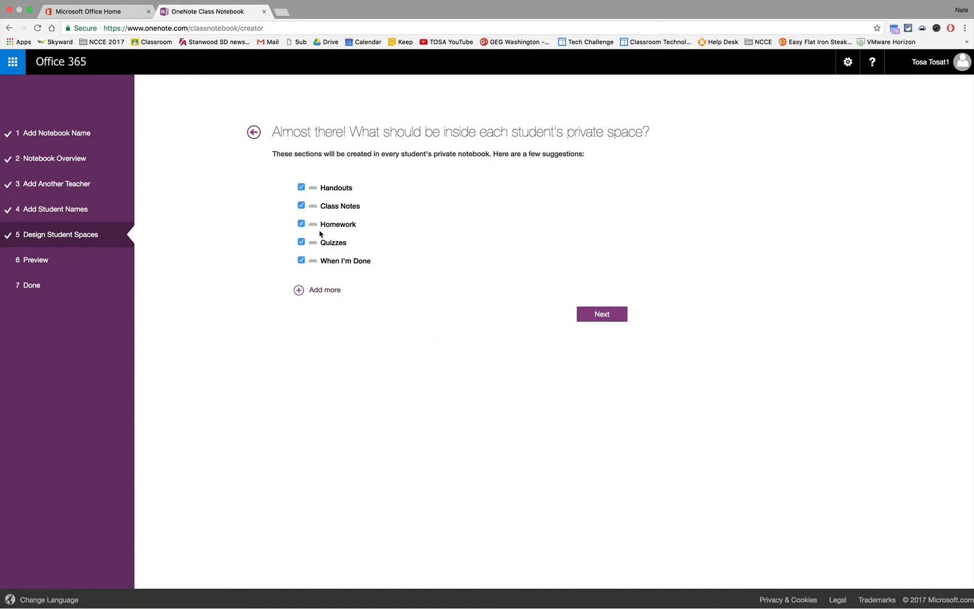
left_click(601, 317)
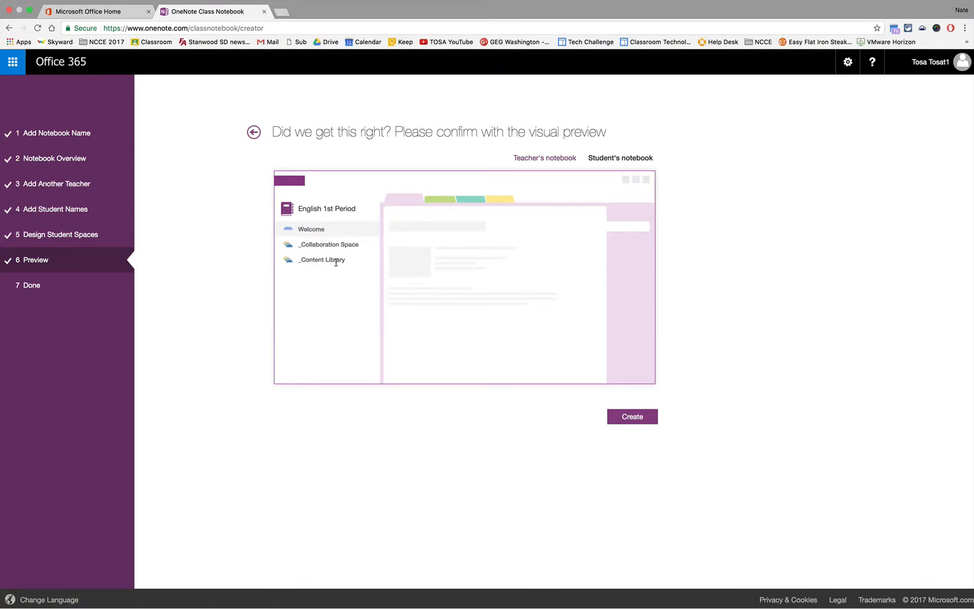
Step: Check the Student's and Teacher's notebook previews, then create the notebook
left_click(616, 159)
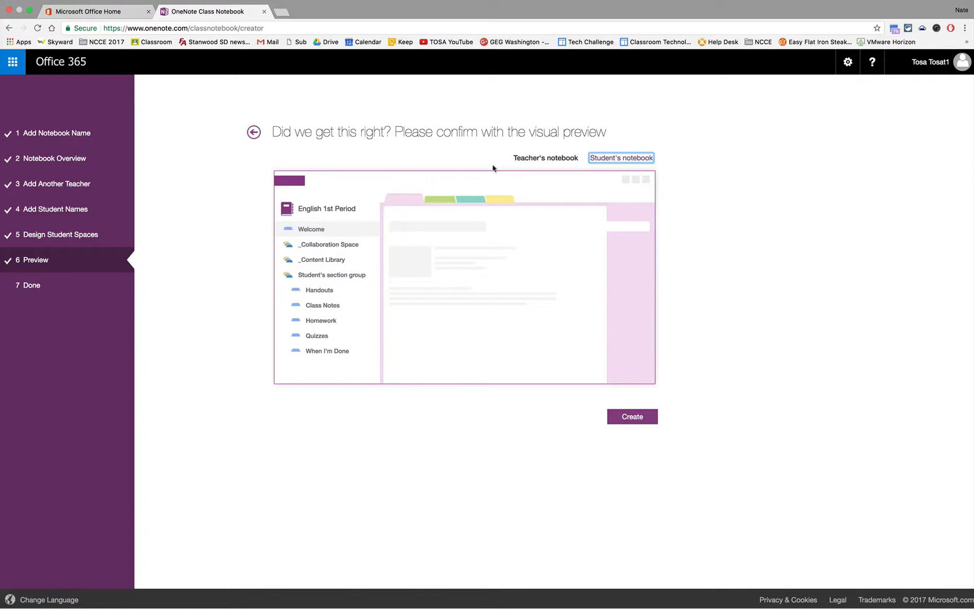
left_click(524, 162)
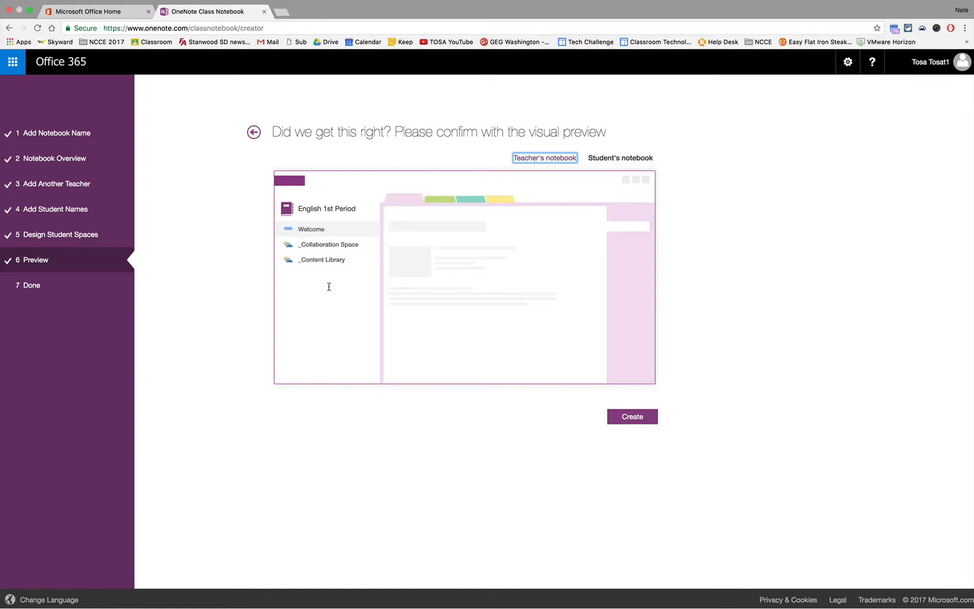
left_click(634, 417)
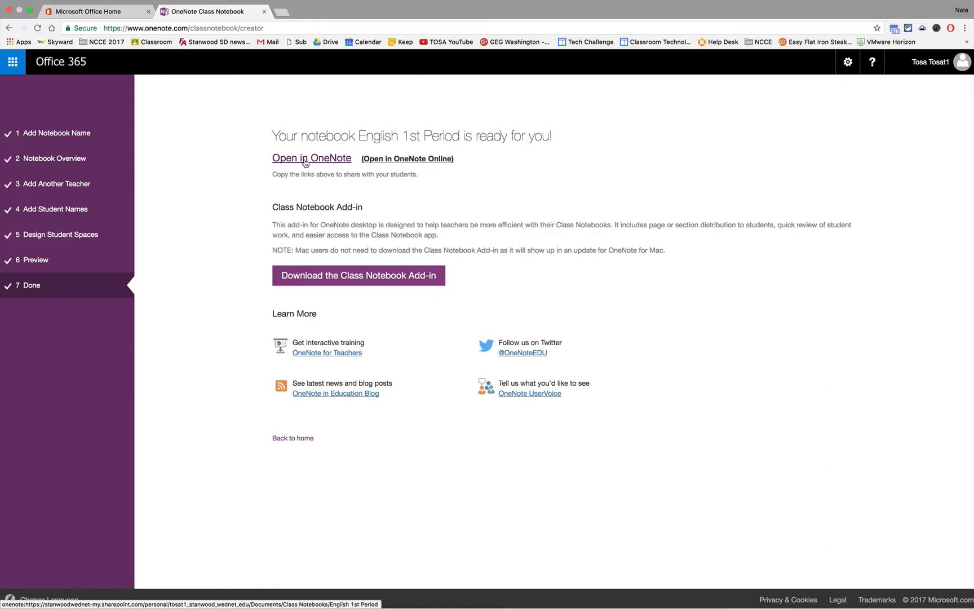
Step: Open the notebook online, view the OneNote for Teachers and Welcome pages, and expand _Collaboration Space
left_click(404, 160)
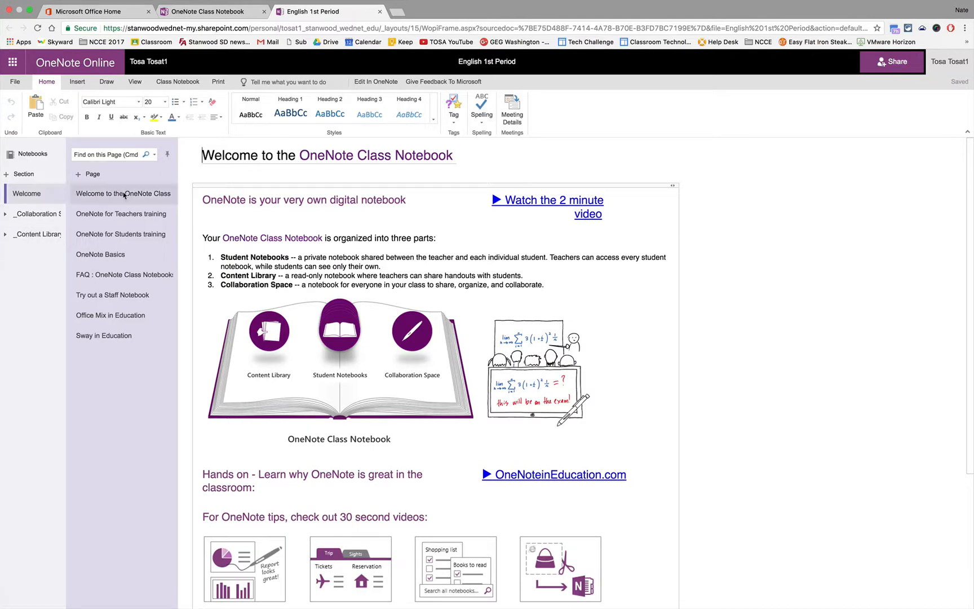
left_click(124, 216)
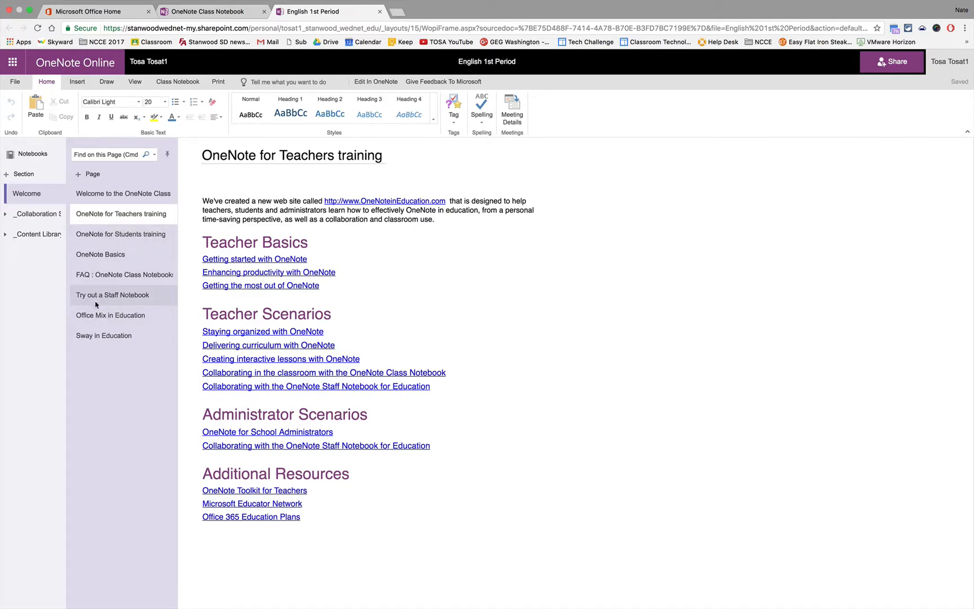
left_click(109, 196)
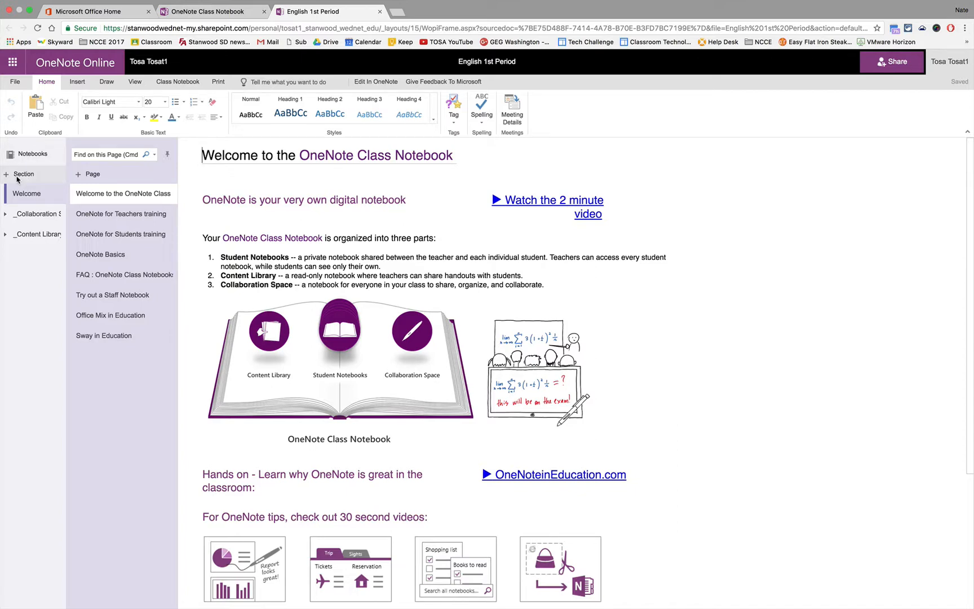
left_click(33, 215)
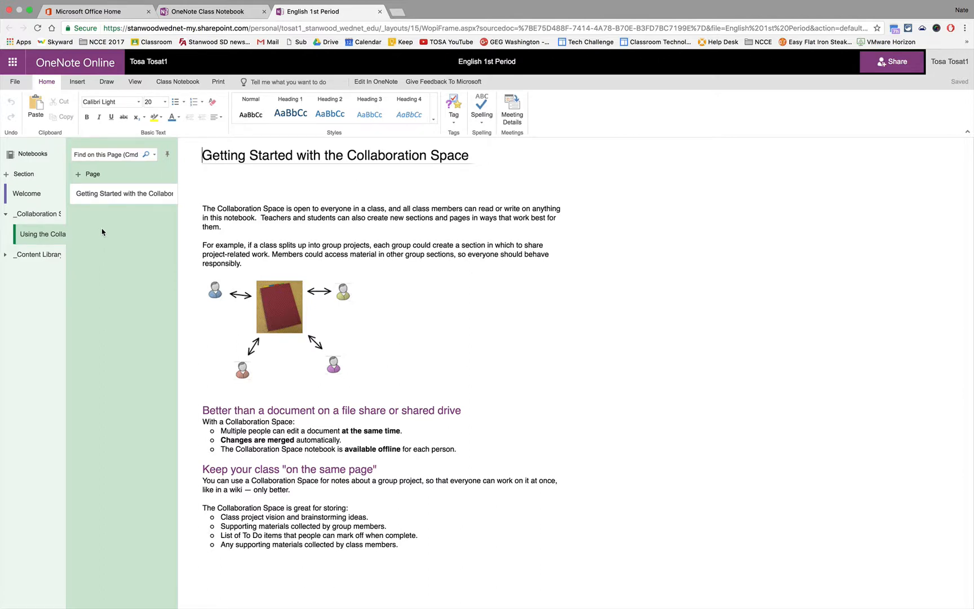
left_click(17, 255)
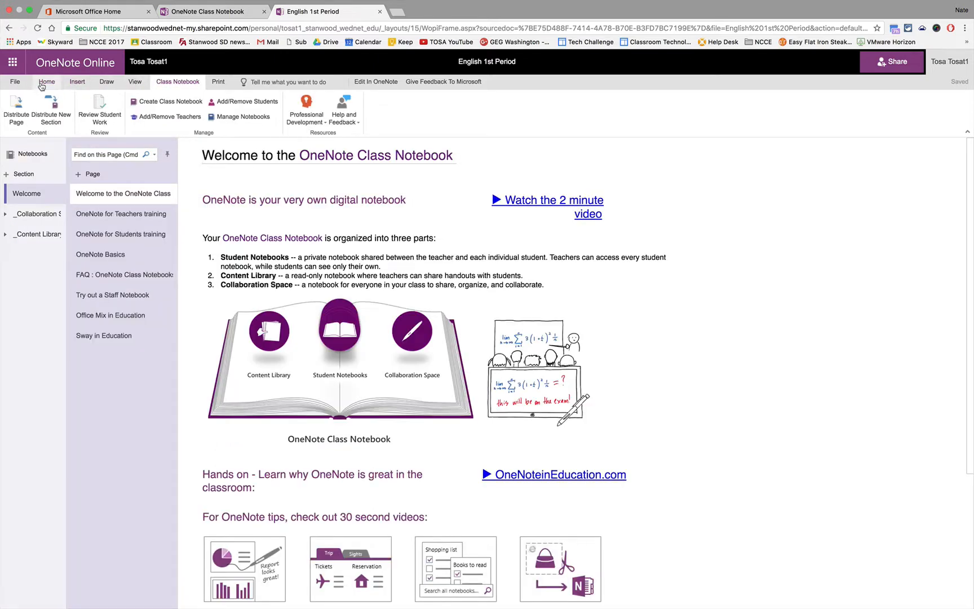
Step: Look through the Insert, Draw and View ribbon tabs
left_click(77, 82)
left_click(105, 83)
left_click(134, 82)
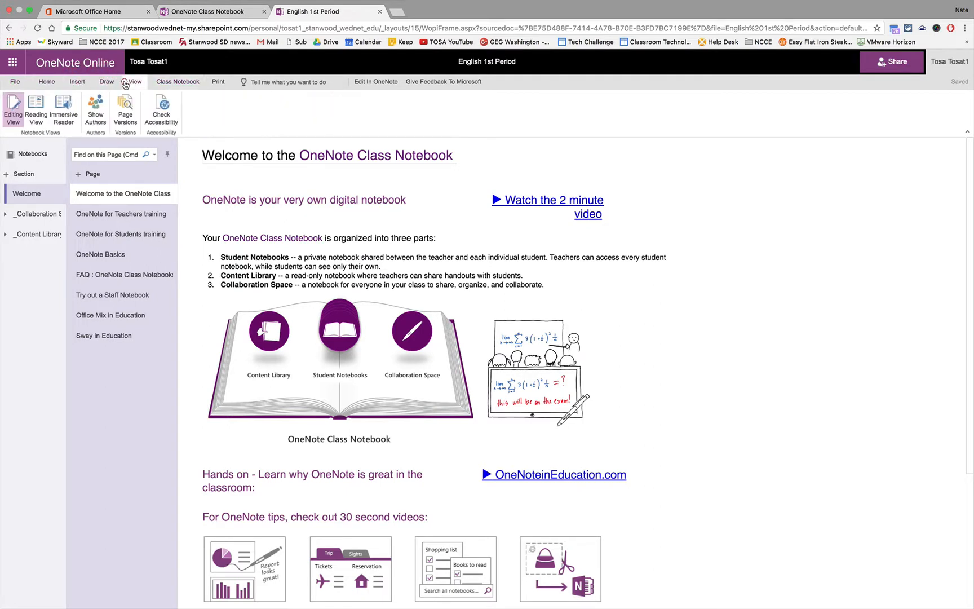
Step: Add student 'test' to English 1st Period and return to the Class Notebook home
left_click(179, 82)
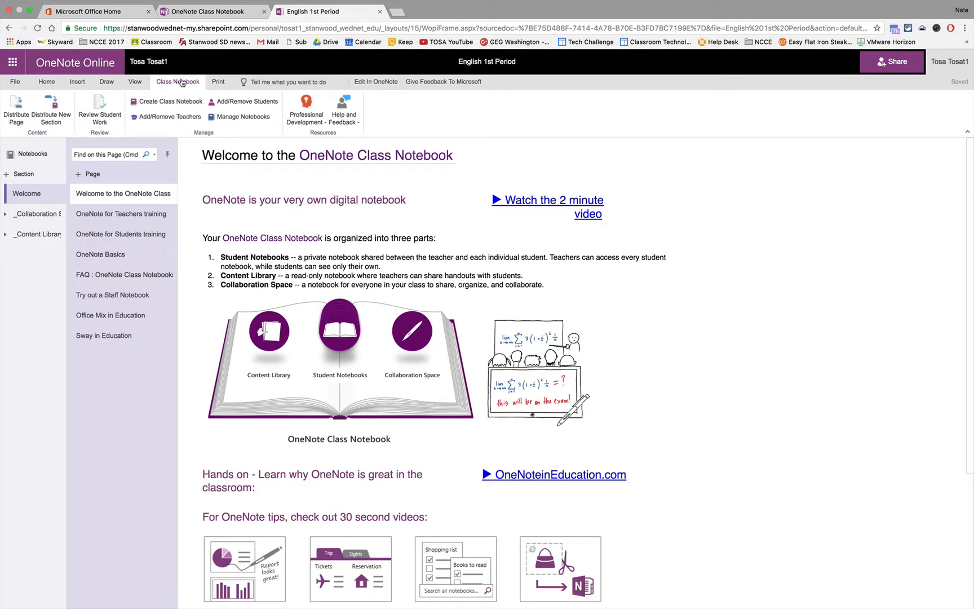
left_click(226, 103)
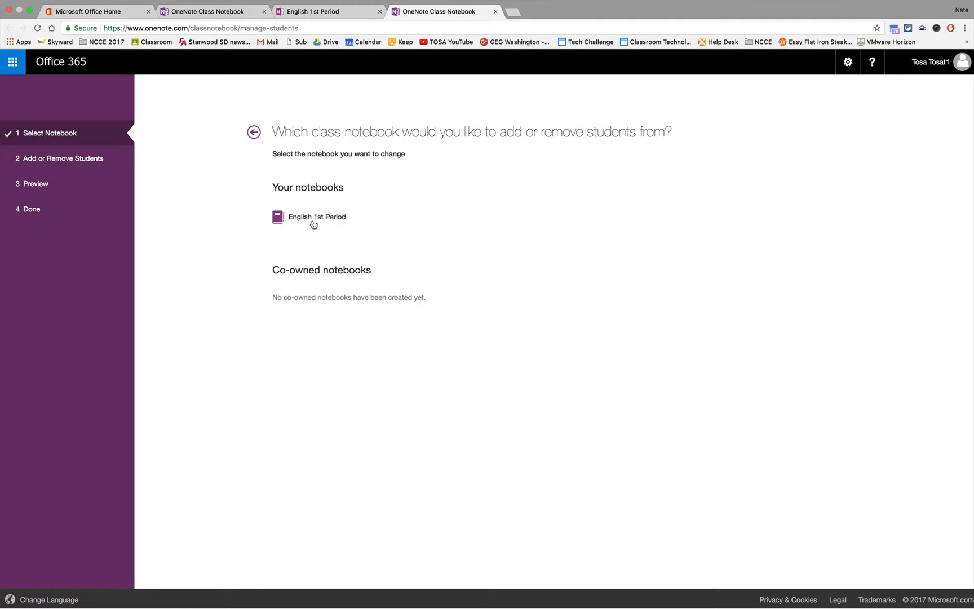
left_click(313, 225)
left_click(350, 202)
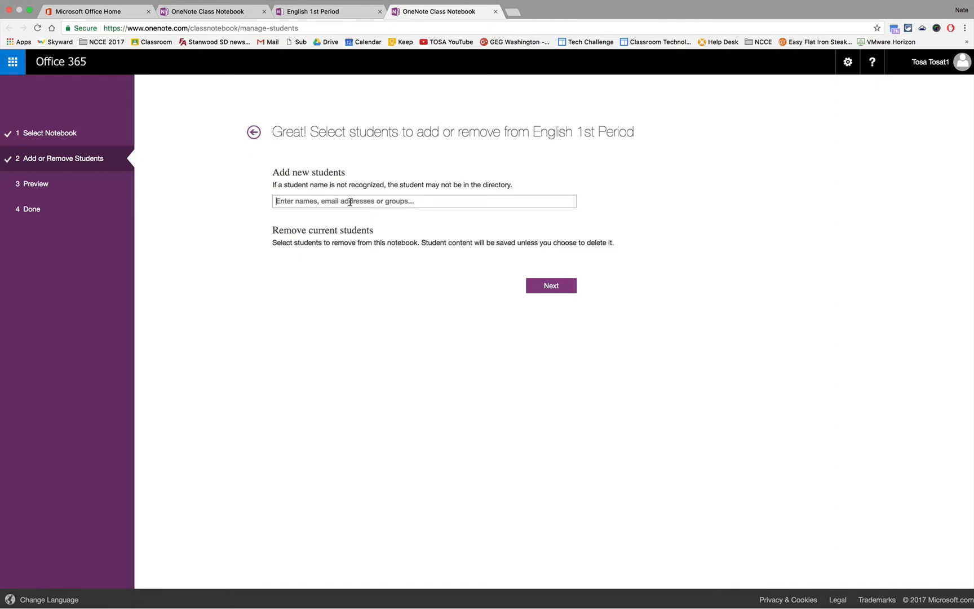
type("test")
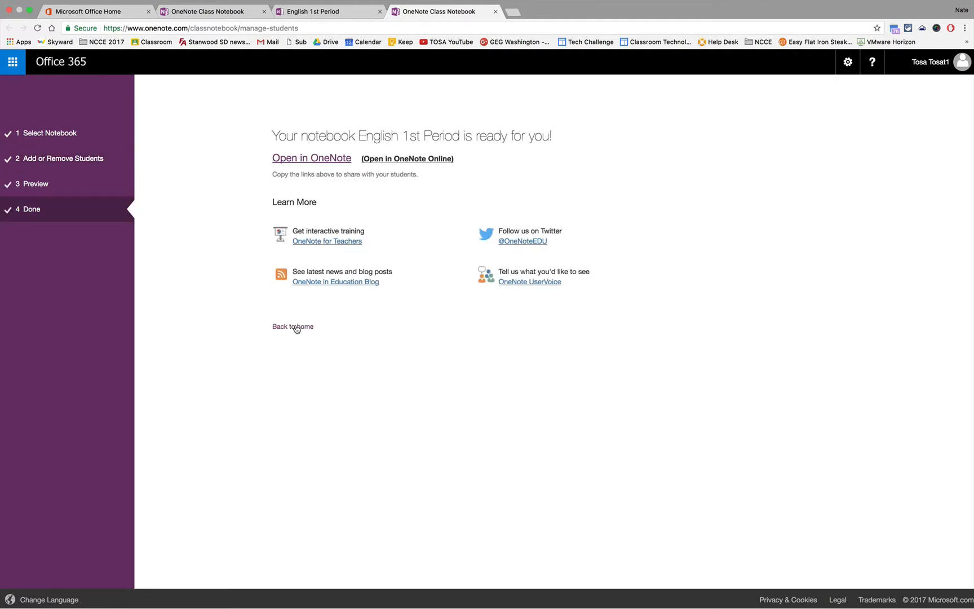
left_click(296, 328)
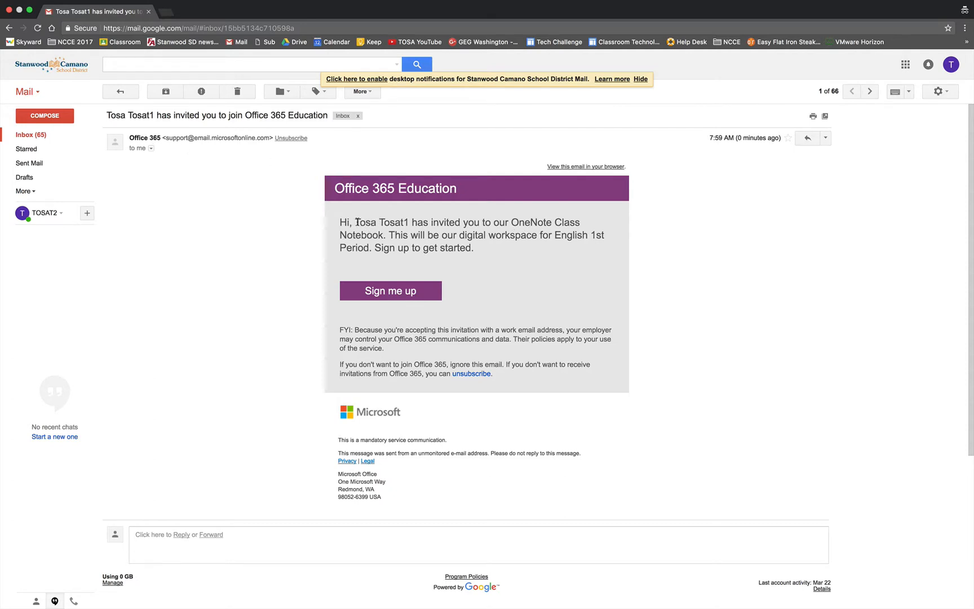
Step: Highlight the sender's name in the invitation email, then choose Sign me up
left_click_drag(357, 222, 408, 223)
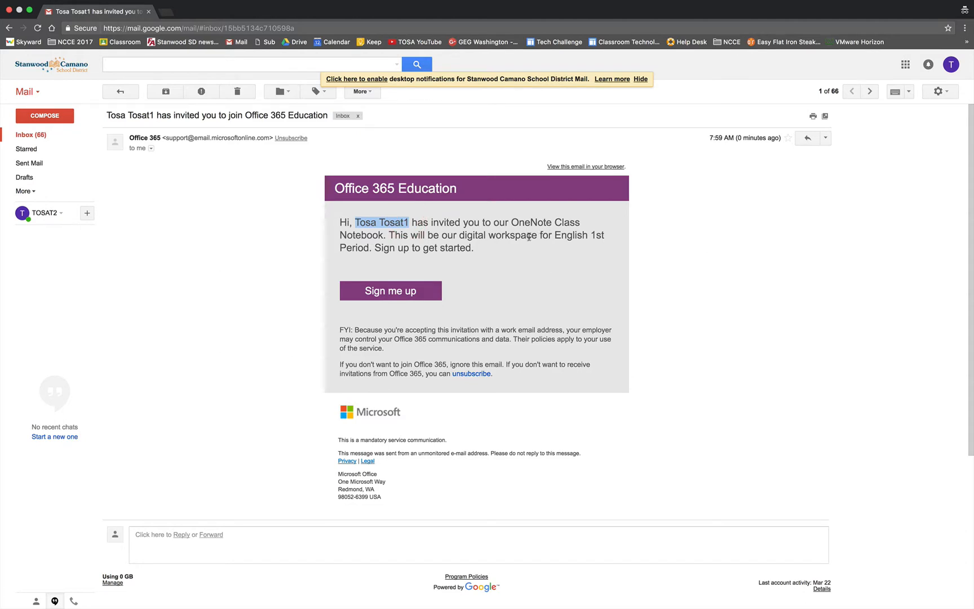
left_click(386, 293)
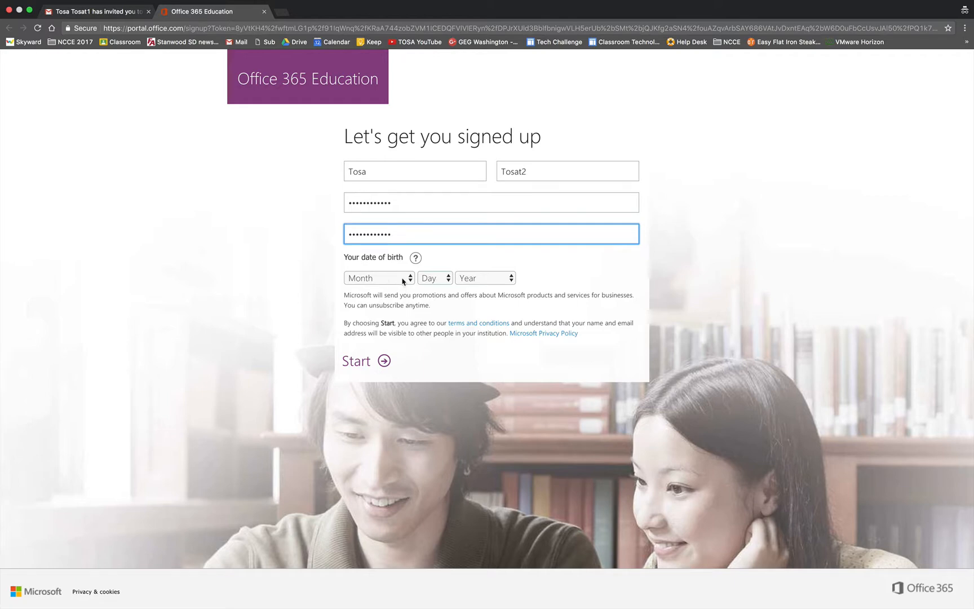
Step: Pick January, 1 and 1980 as birth month, day and year, then submit the form
left_click(403, 280)
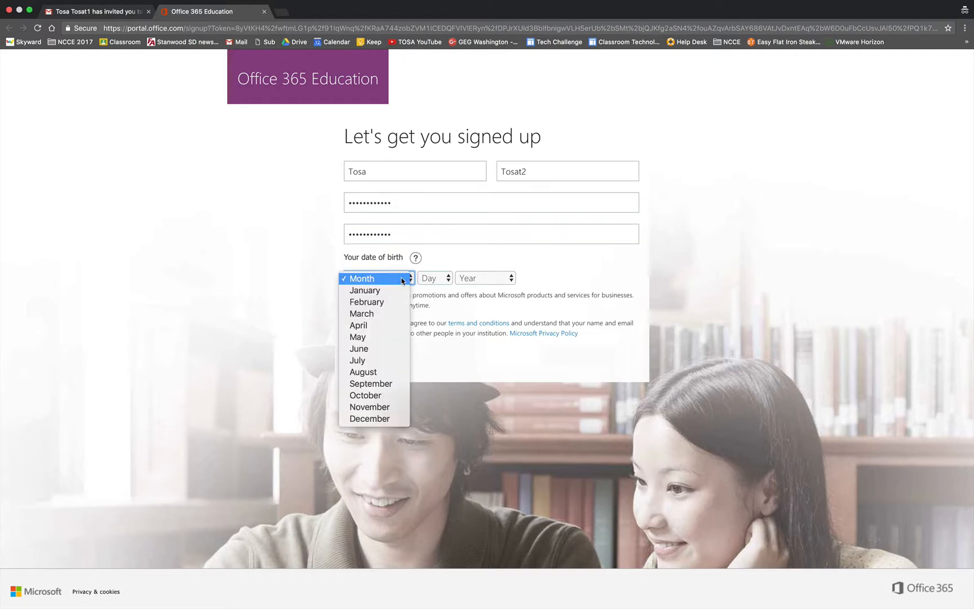
left_click(394, 289)
left_click(429, 278)
left_click(429, 290)
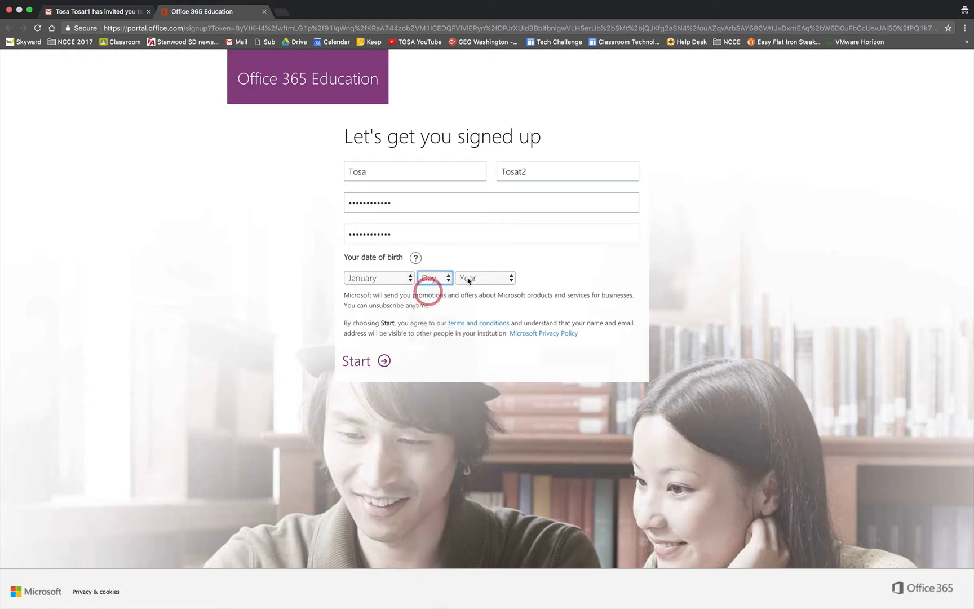
left_click(469, 278)
scroll(470, 419, "down", 5)
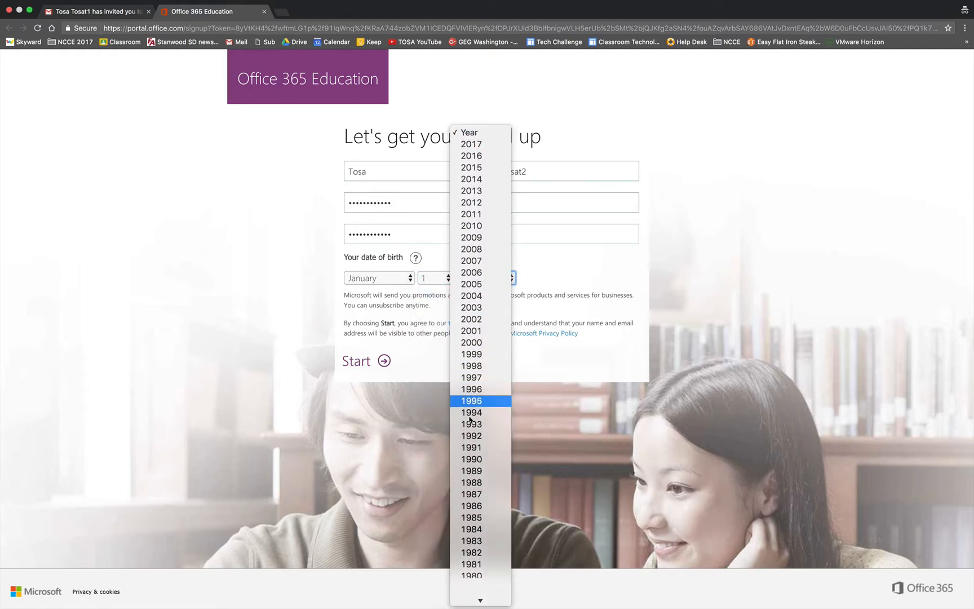
left_click(469, 444)
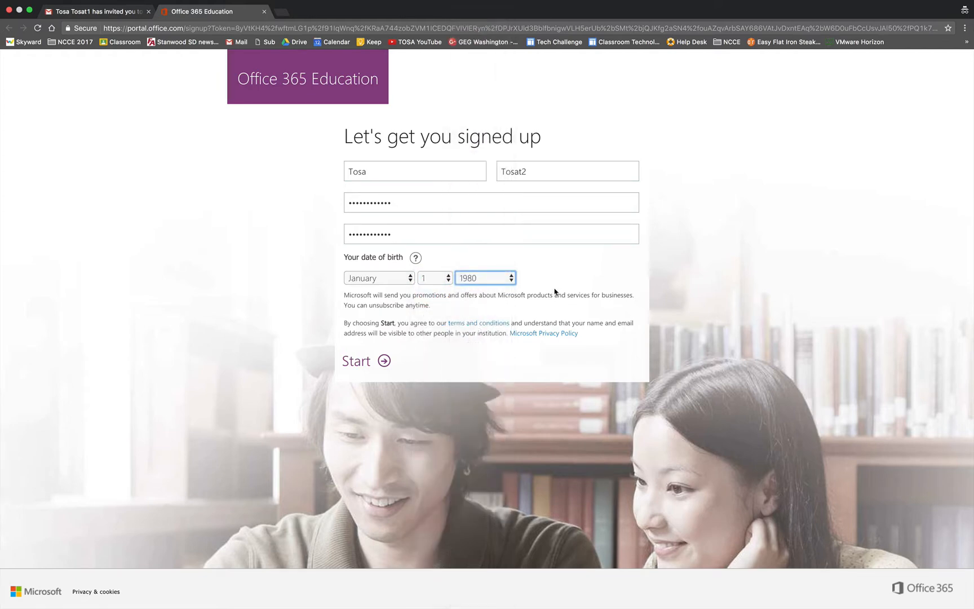
left_click(386, 361)
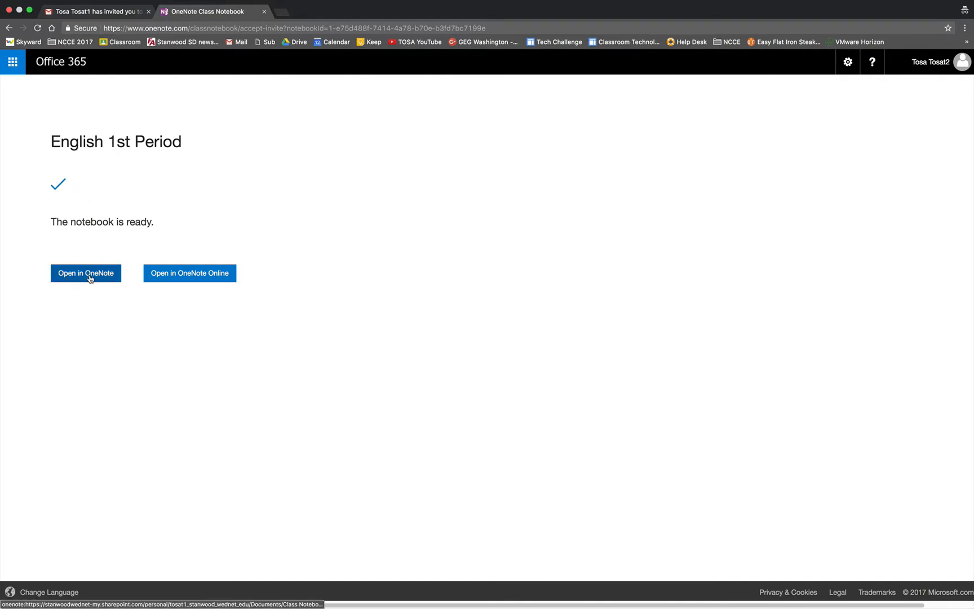
Step: Open English 1st Period in OneNote Online from the notebook-ready page
left_click(202, 274)
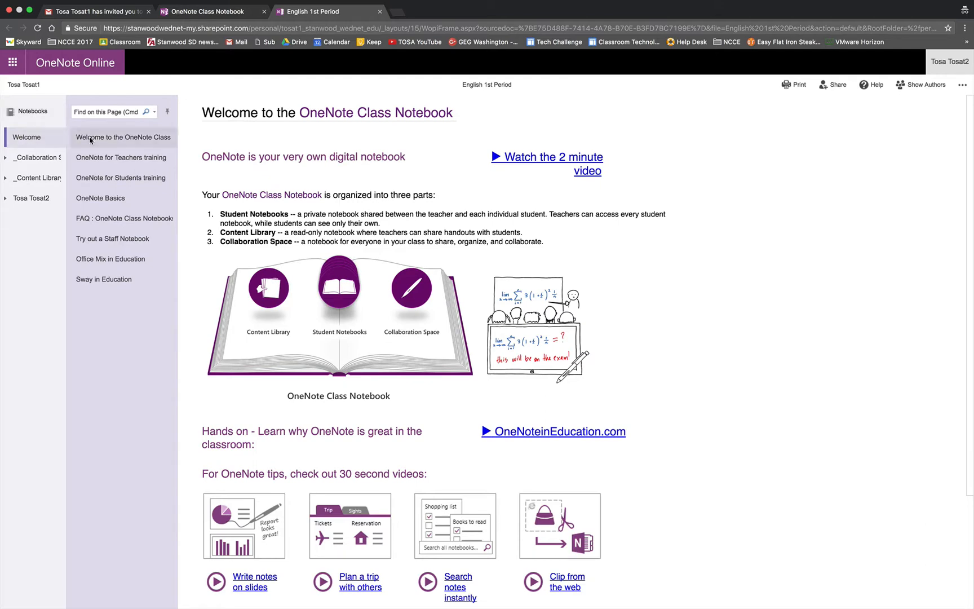
Step: In the Collaboration Space section, drag the diagram's handles to enlarge the collaboration diagram
left_click(31, 160)
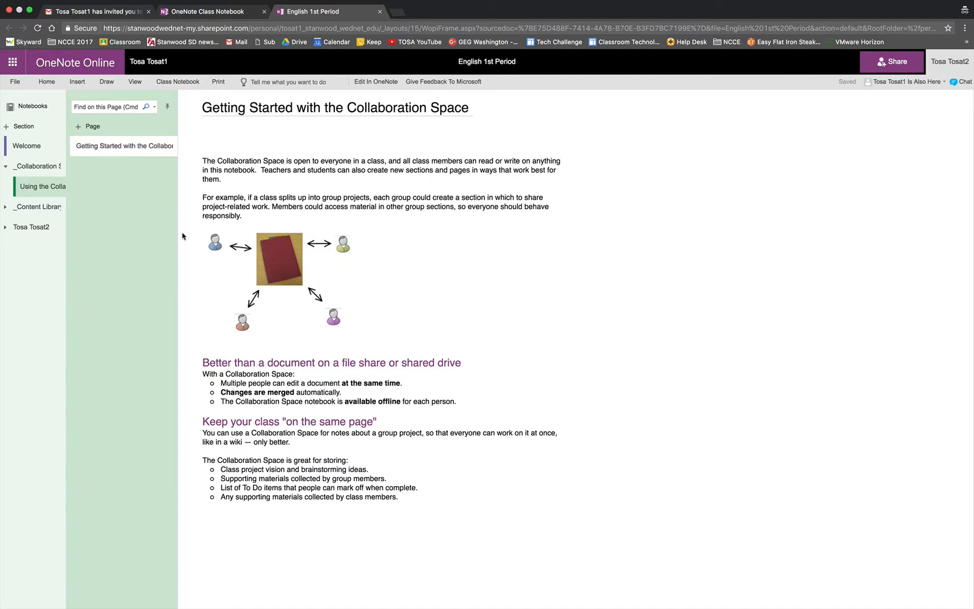
left_click(268, 246)
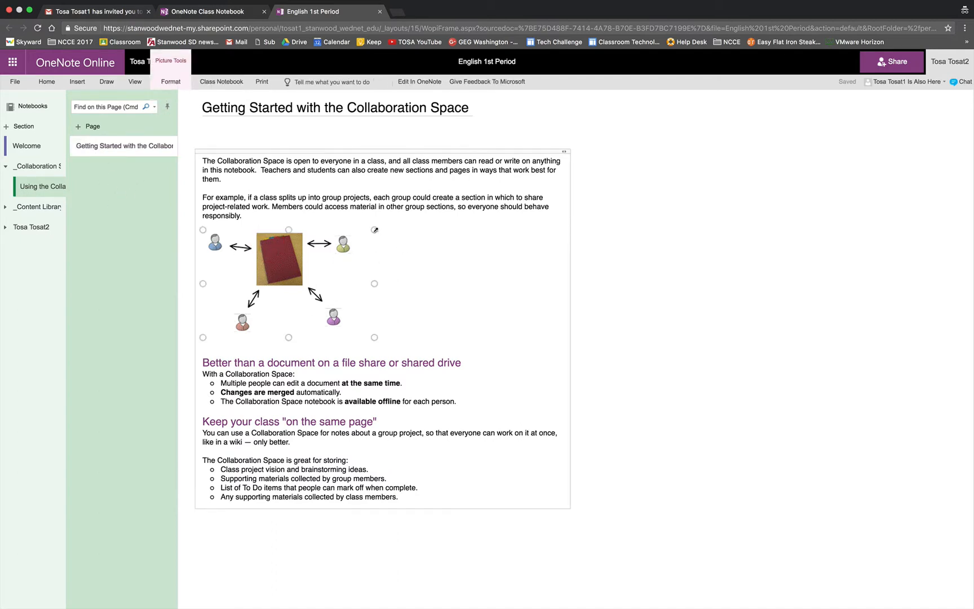
left_click_drag(375, 229, 430, 229)
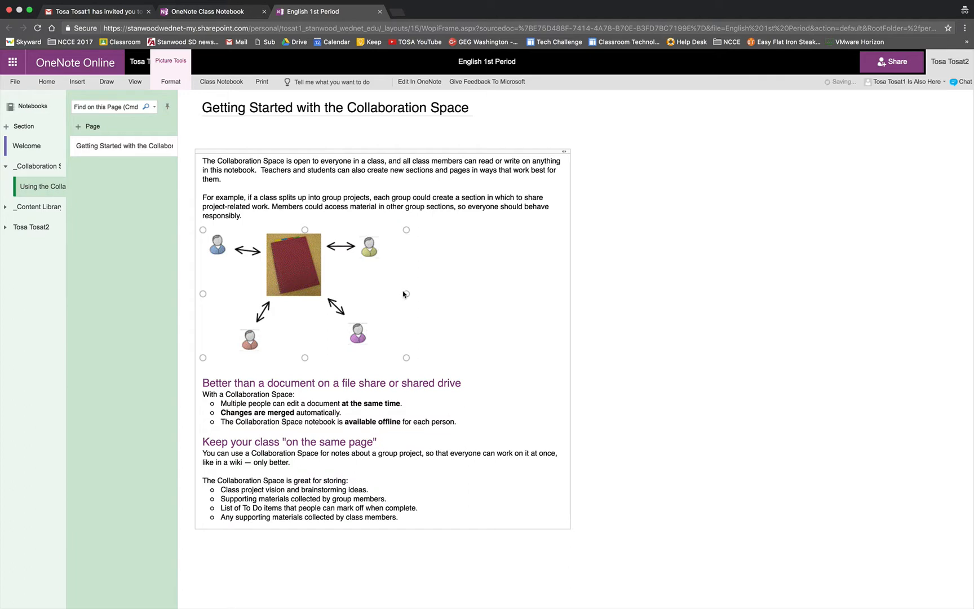
left_click(431, 287)
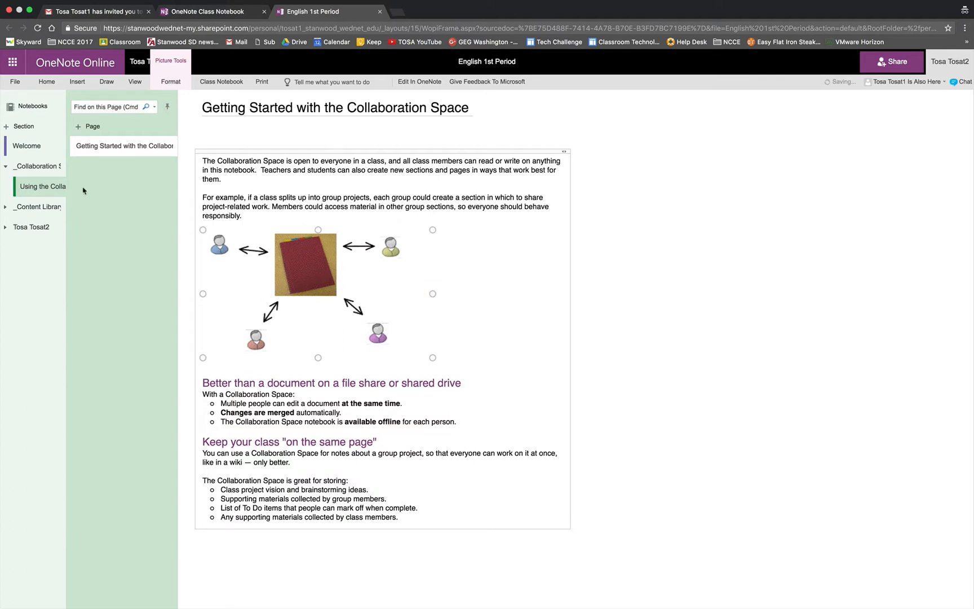
Step: Browse the Content Library section, then expand the student's own section group
left_click(27, 208)
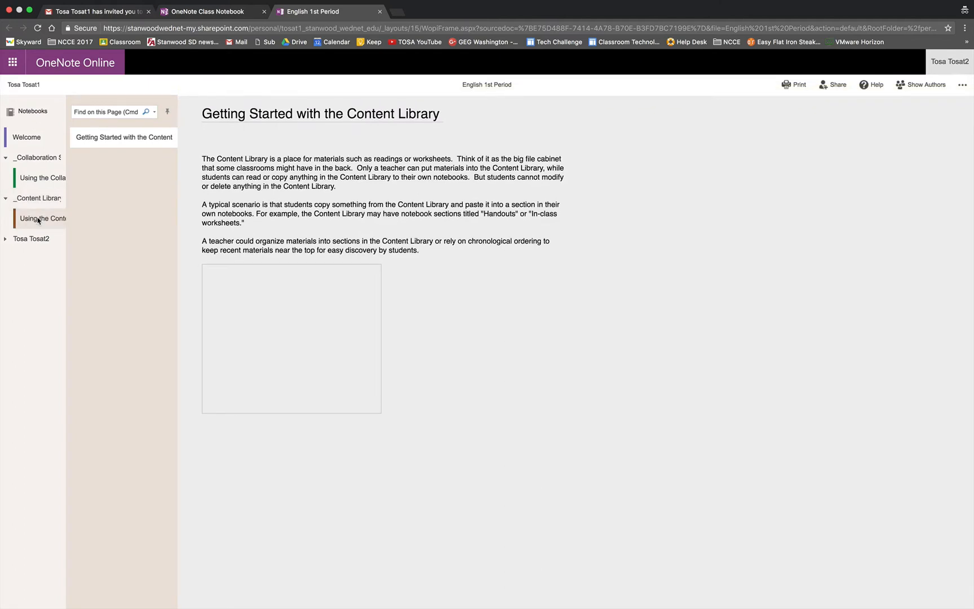
left_click(305, 209)
left_click(296, 285)
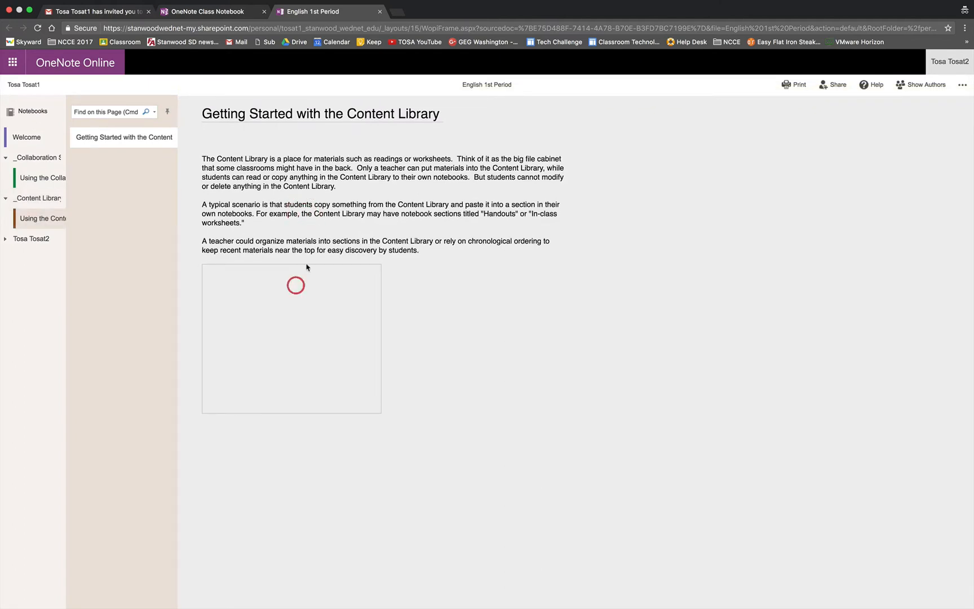
left_click(248, 178)
left_click(370, 228)
left_click(20, 241)
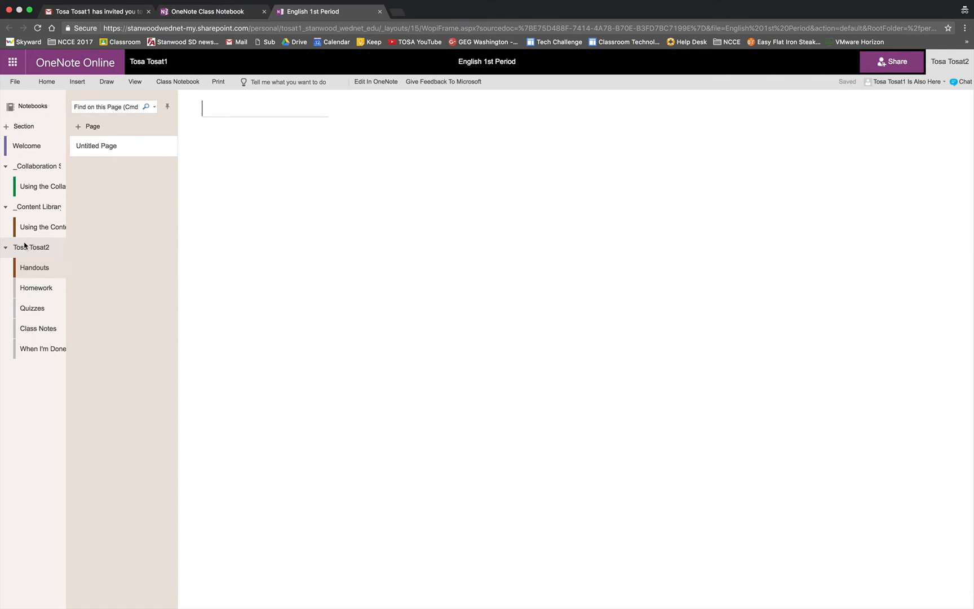
Step: In the Quizzes section, pick the Draw tab's pen with blue ink
left_click(39, 286)
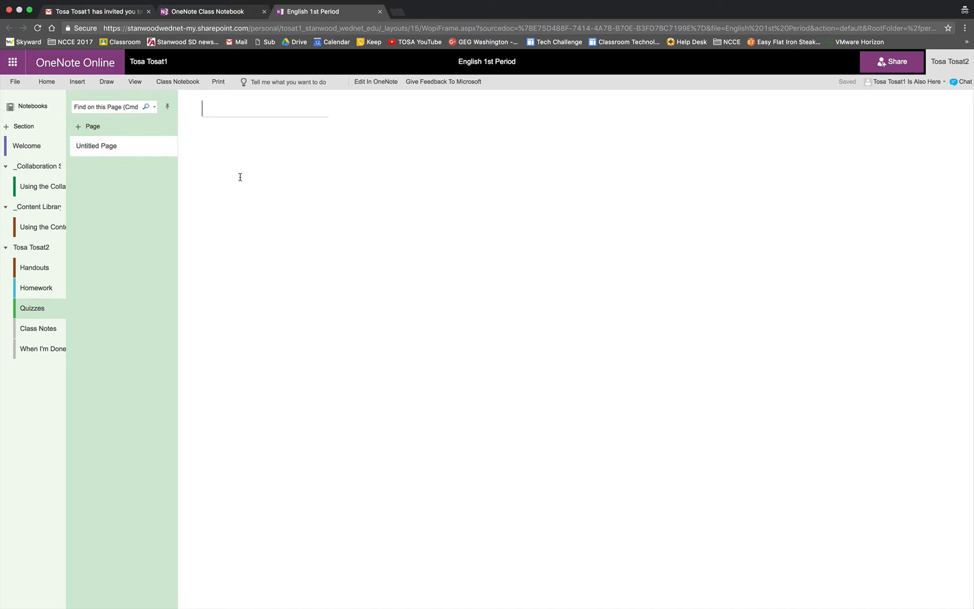
left_click(106, 82)
left_click(77, 108)
left_click(157, 106)
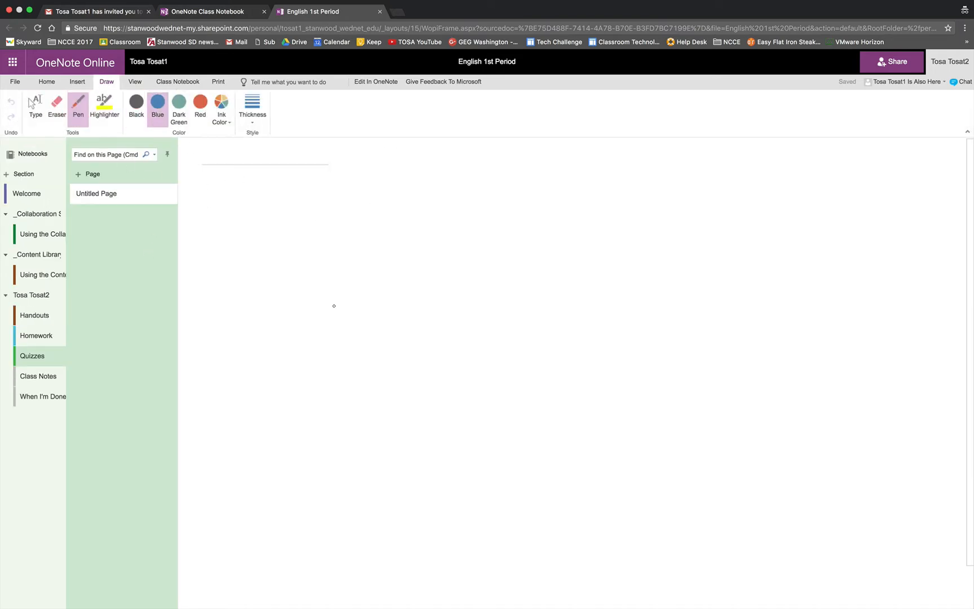
Step: Draw a blue smiley face with outline, eyes, pupils, nose and smile
mouse_move(403, 253)
left_mouse_down()
mouse_move(383, 253)
mouse_move(368, 269)
left_mouse_up()
left_click_drag(398, 273, 391, 326)
left_click(398, 284)
left_click(378, 283)
left_click_drag(342, 321, 432, 337)
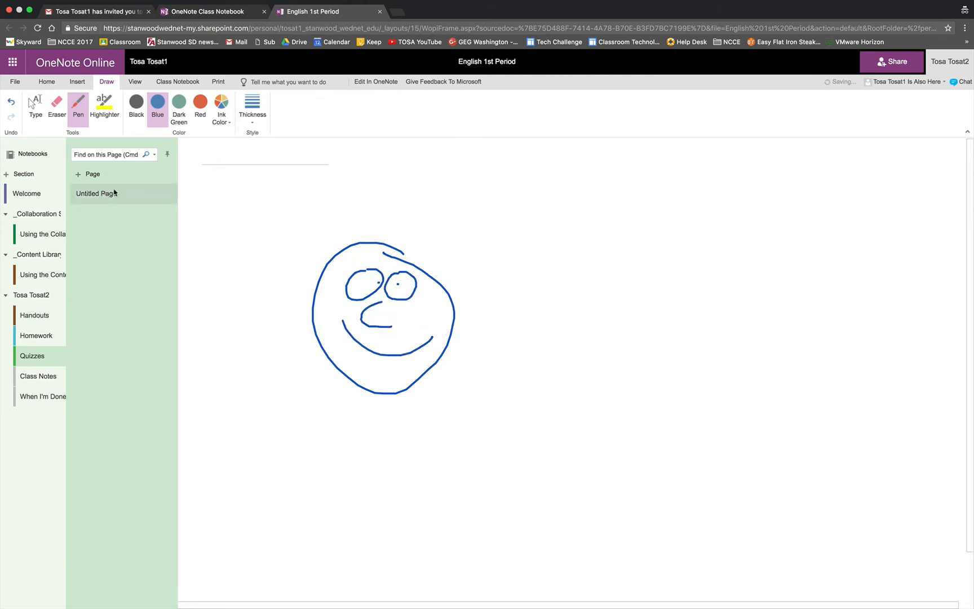
Step: Title the page 'My Drawing'
left_click(216, 159)
type("My Po")
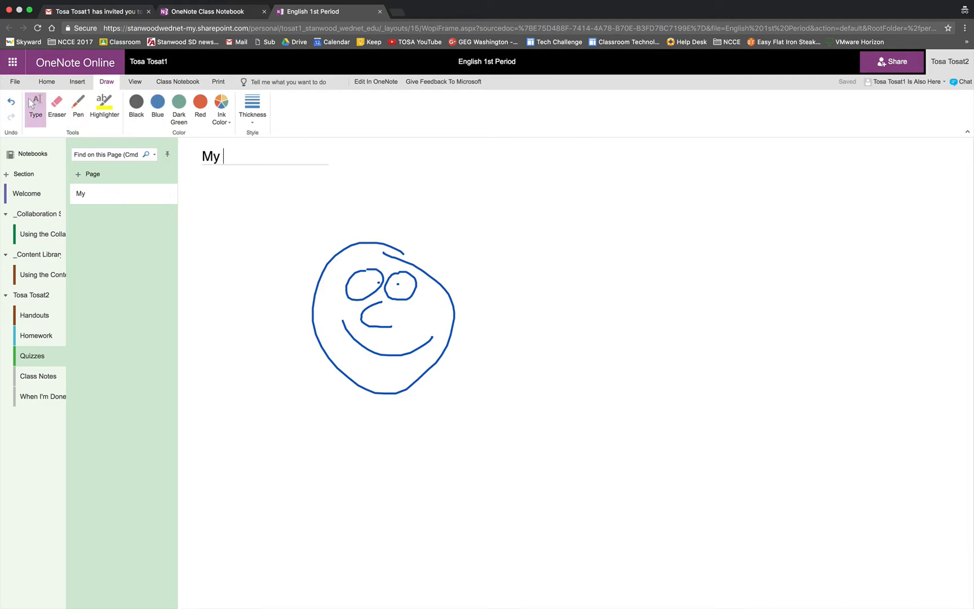
key("BackSpace")
key("BackSpace")
type("Drawing")
key("super+Tab")
key("super+Tab")
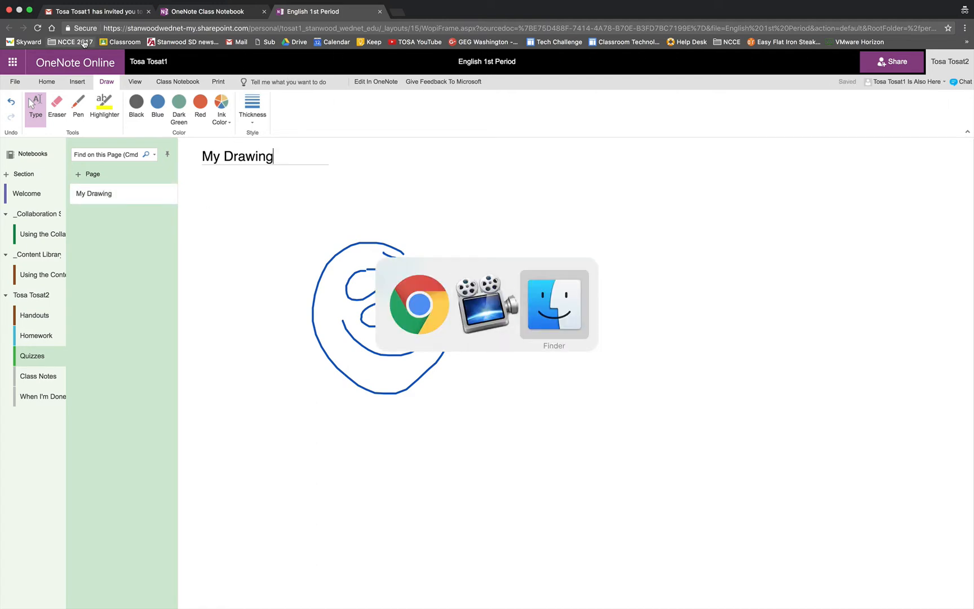
Step: In the teacher's window, expand the student's section group and open its Quizzes section
left_click(9, 256)
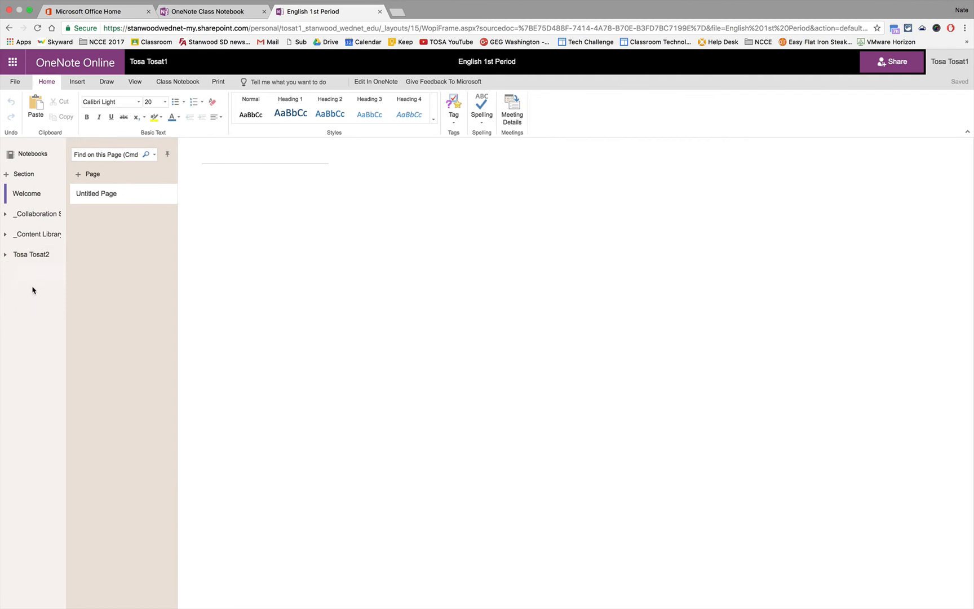
left_click(6, 256)
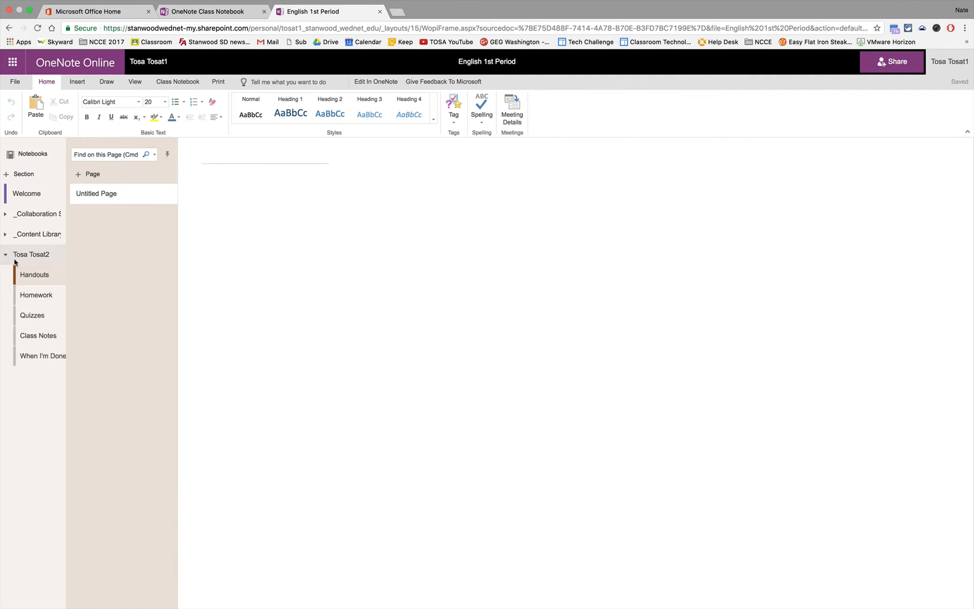
left_click(33, 297)
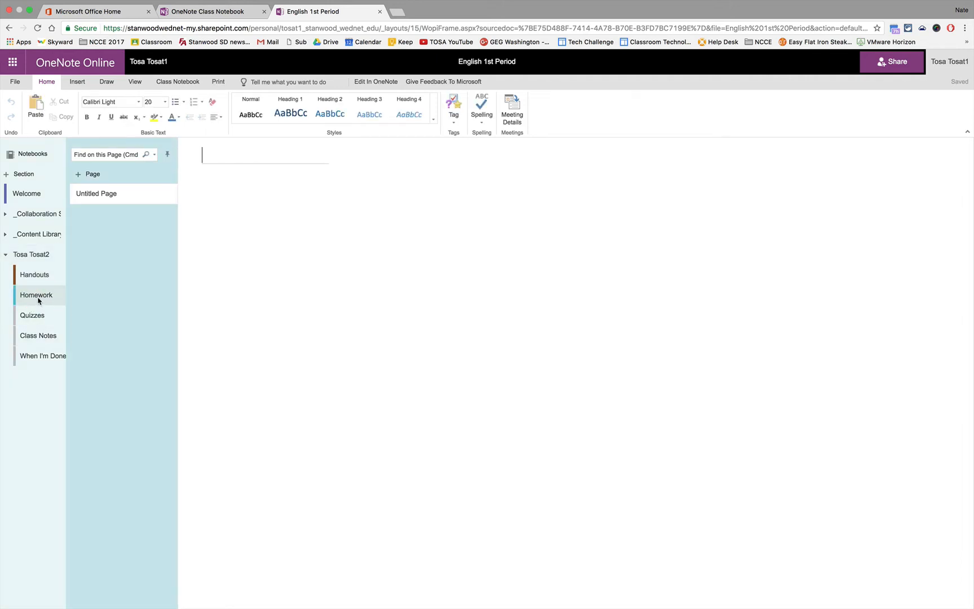
left_click(35, 317)
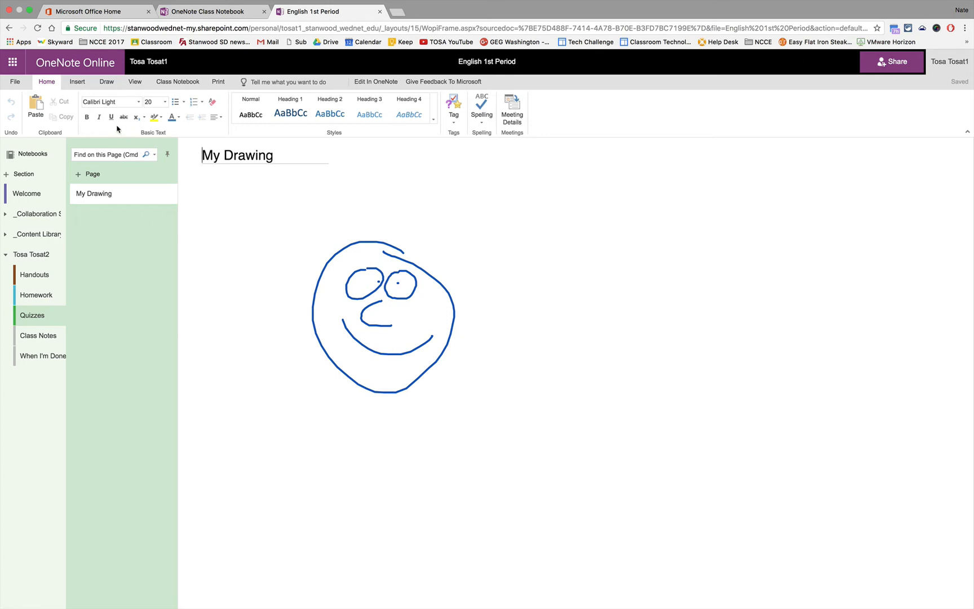
Step: With a black pen, add eyebrows, left and right ears, and spiky hair to the face
left_click(107, 82)
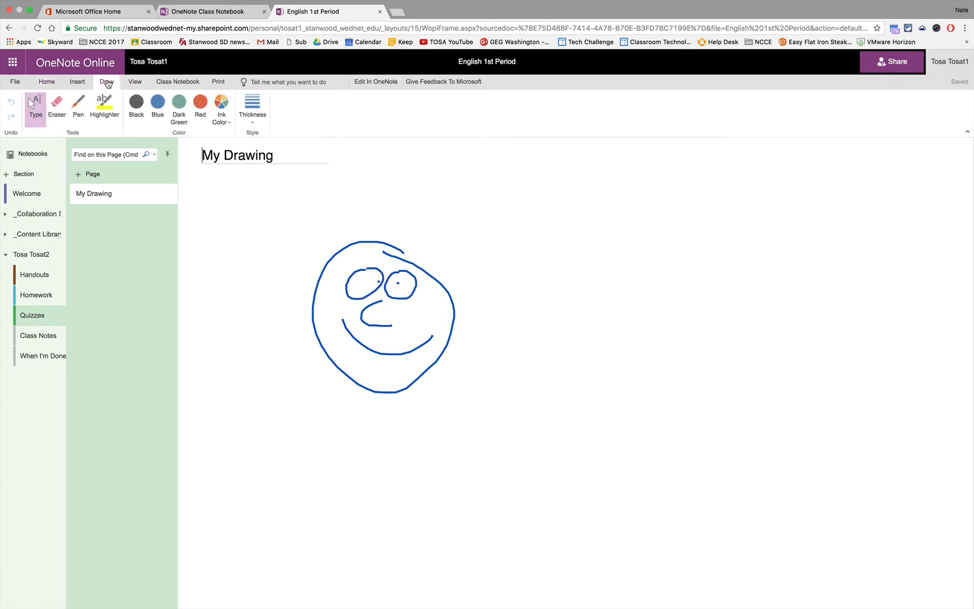
left_click(79, 104)
left_click(136, 106)
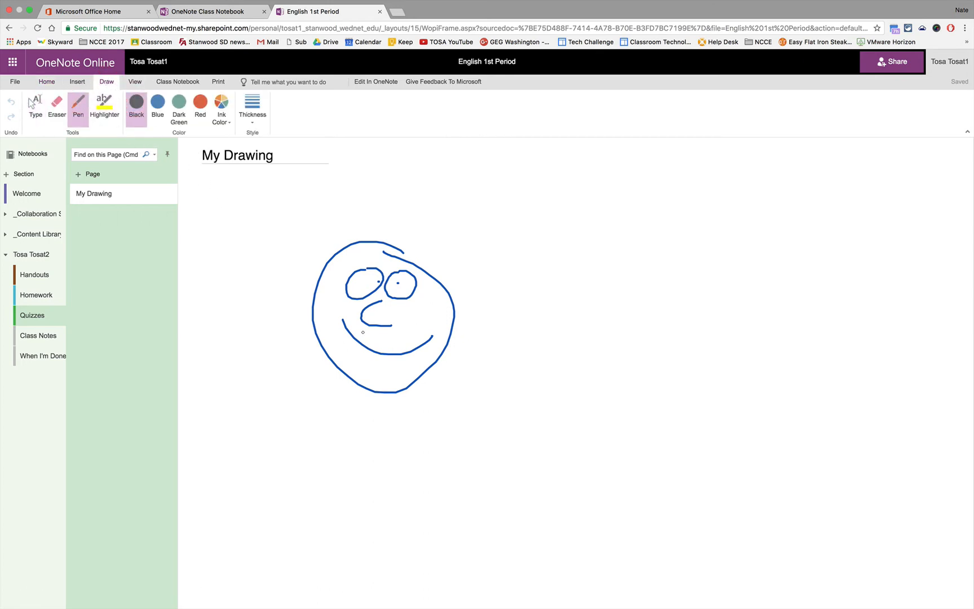
left_click_drag(351, 265, 402, 265)
mouse_move(313, 298)
left_mouse_down()
mouse_move(300, 304)
mouse_move(317, 316)
left_mouse_up()
left_click_drag(453, 302, 458, 322)
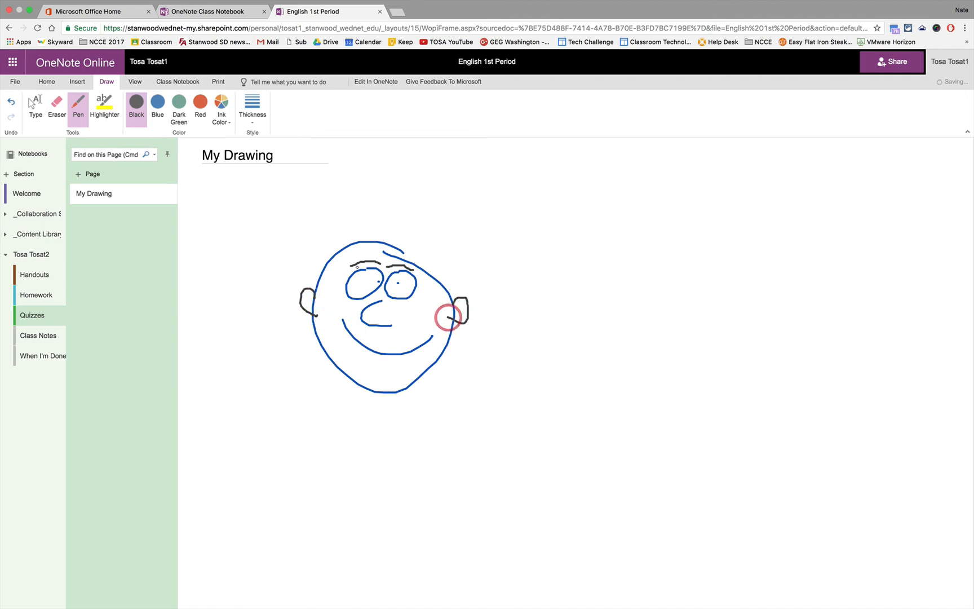
mouse_move(316, 280)
left_mouse_down()
mouse_move(372, 231)
mouse_move(451, 278)
mouse_move(453, 302)
left_mouse_up()
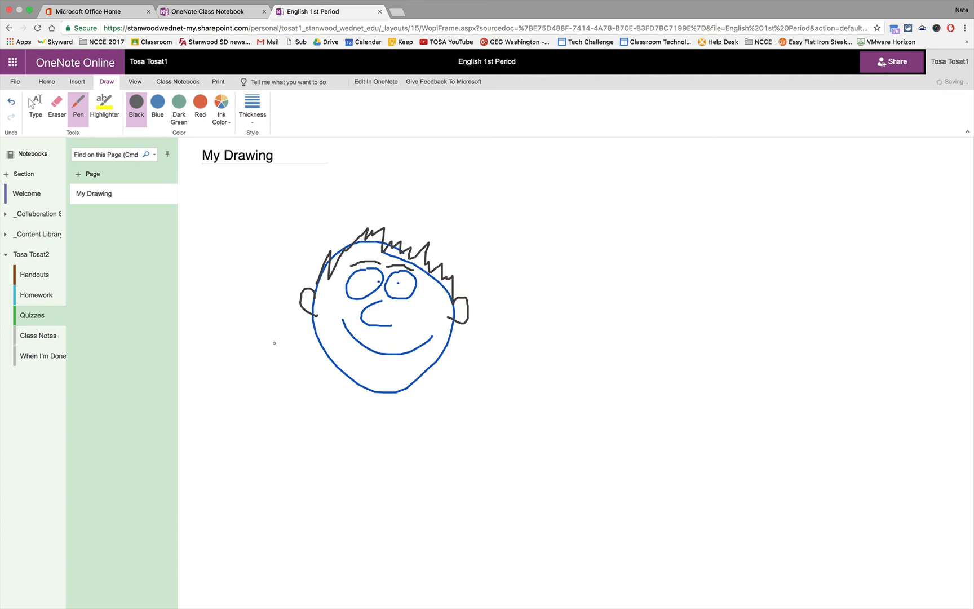